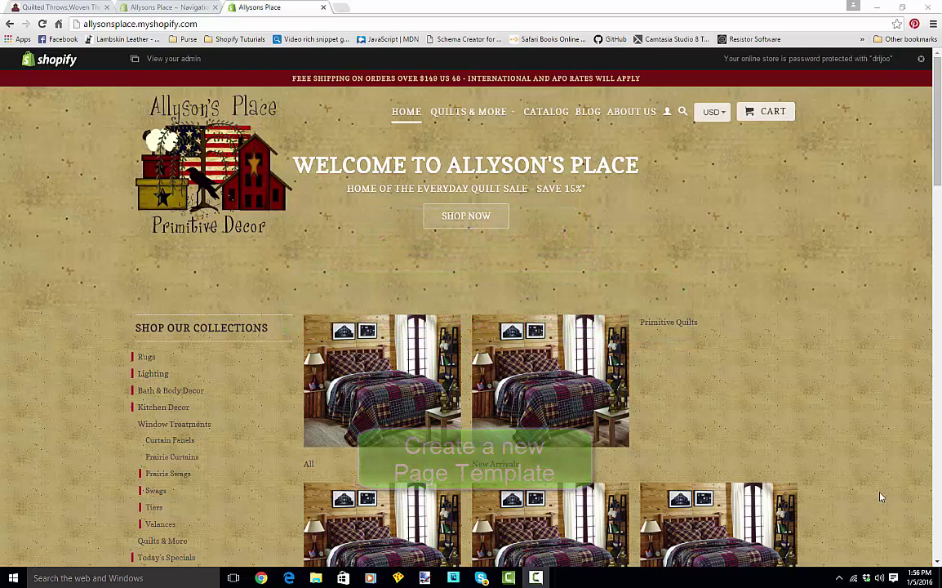
- Copy the Throws menu's handle, throw-collections, from its menu edit page
click(142, 10)
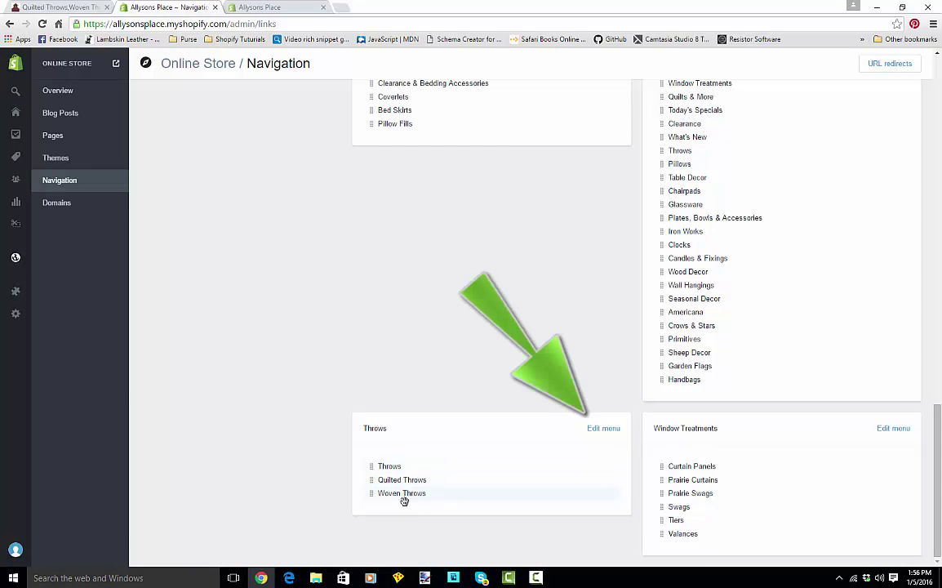
click(591, 431)
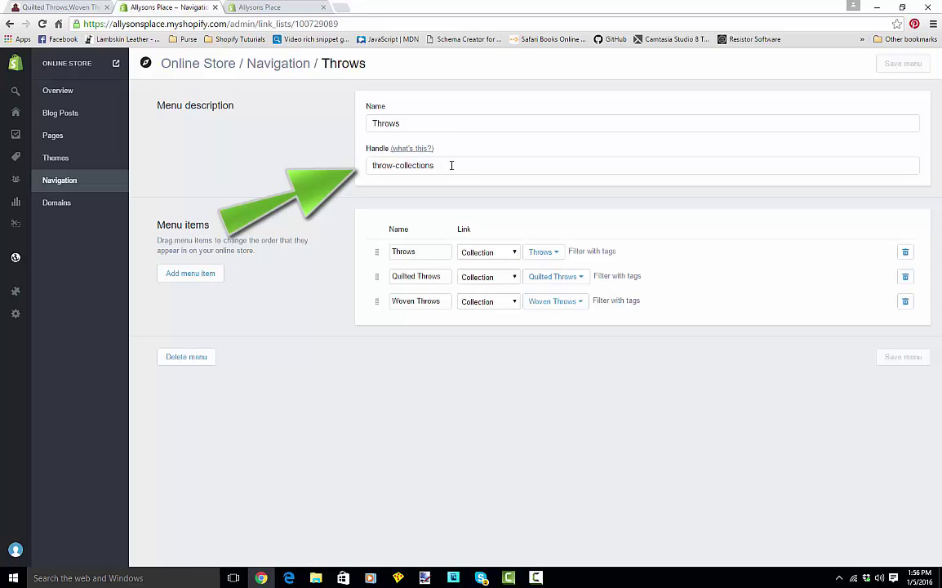
drag(451, 165, 366, 160)
right_click(378, 164)
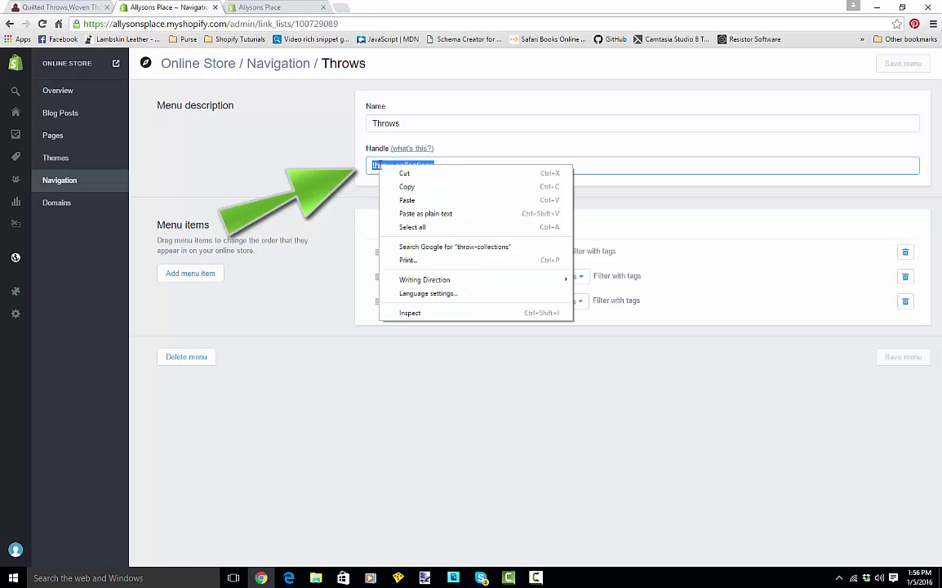
click(395, 186)
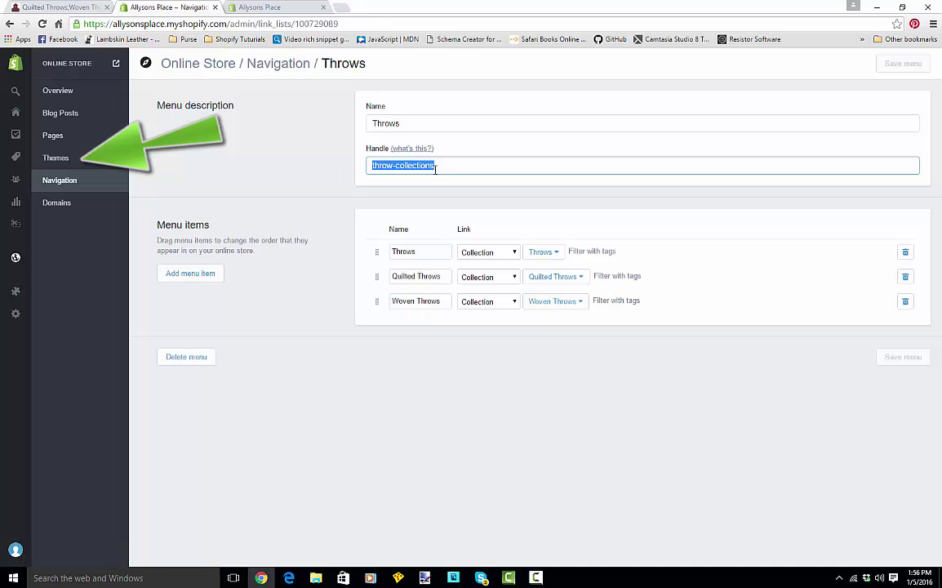
- Open page.collections.liquid in the Retina theme's code editor and copy all its code
click(57, 162)
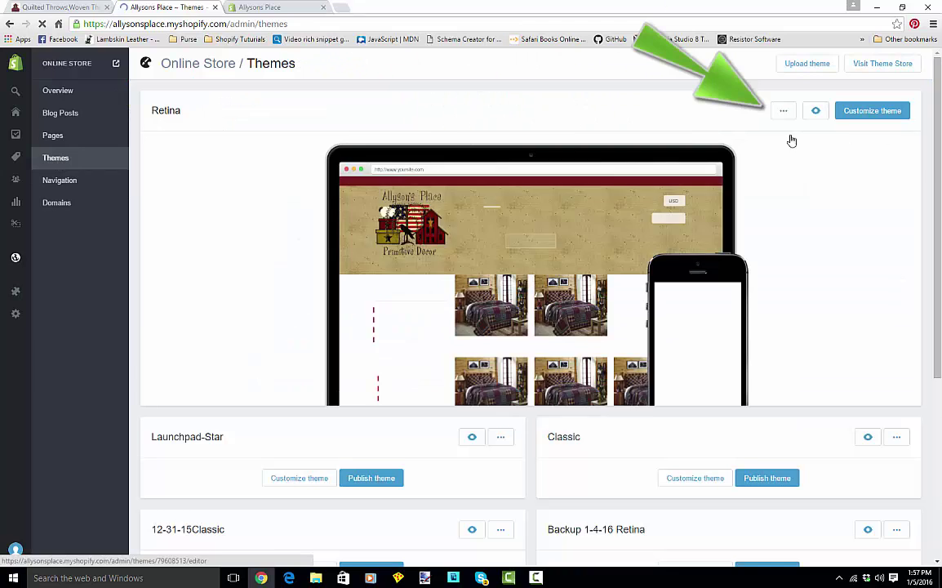
click(784, 114)
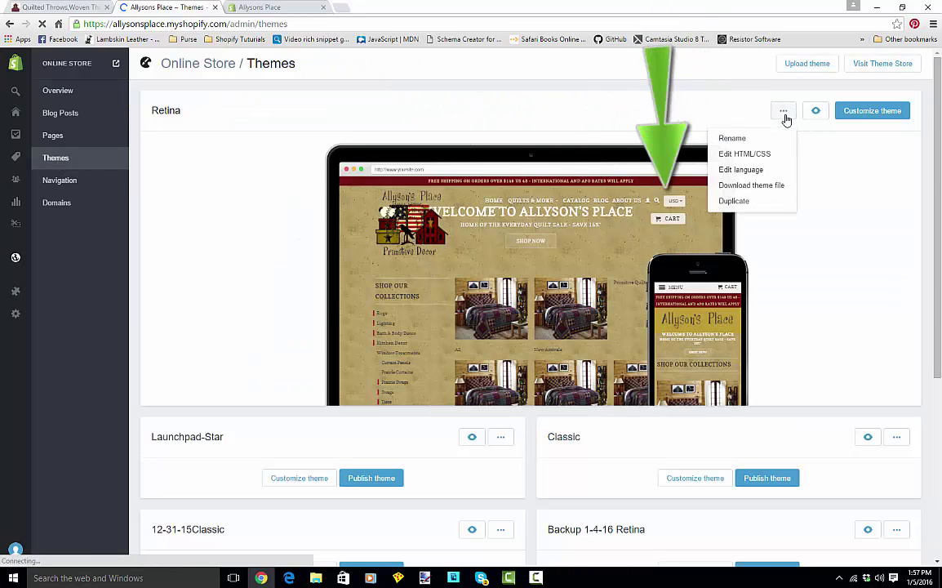
click(750, 154)
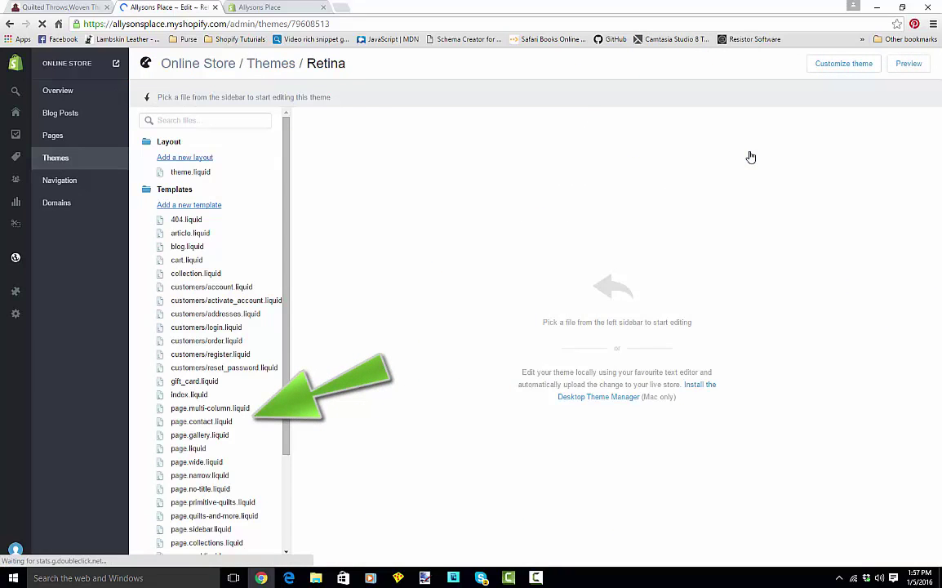
scroll(199, 340, down, 3)
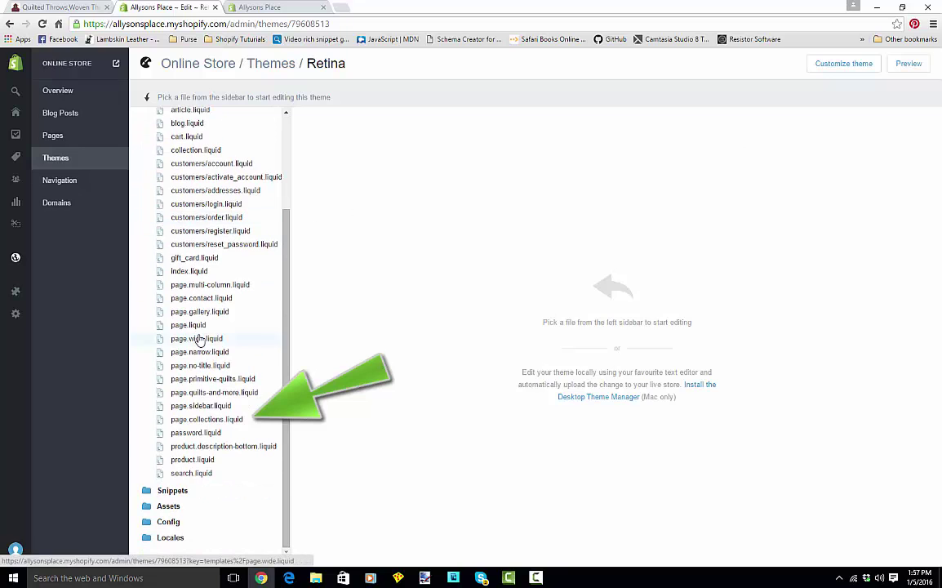
click(196, 421)
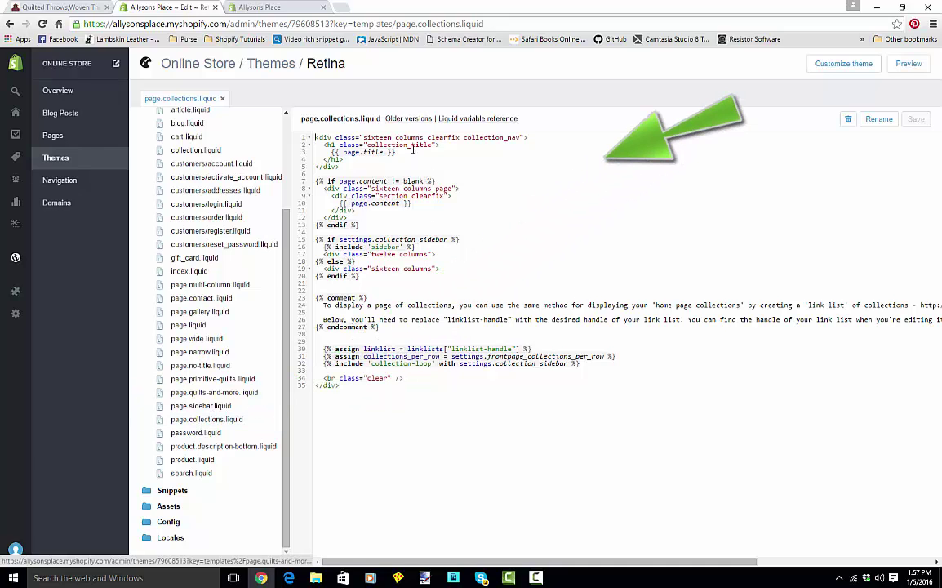
drag(315, 137, 408, 388)
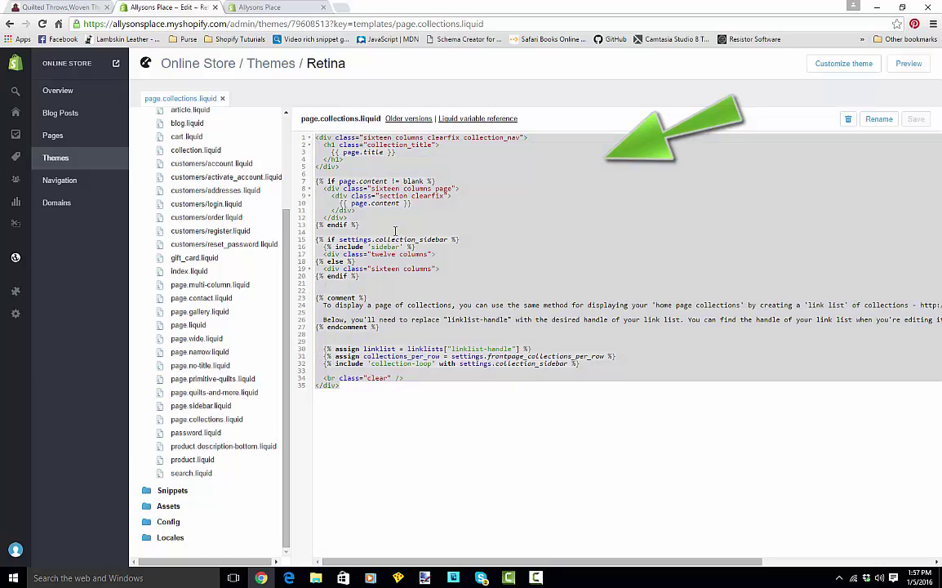
right_click(354, 204)
click(384, 226)
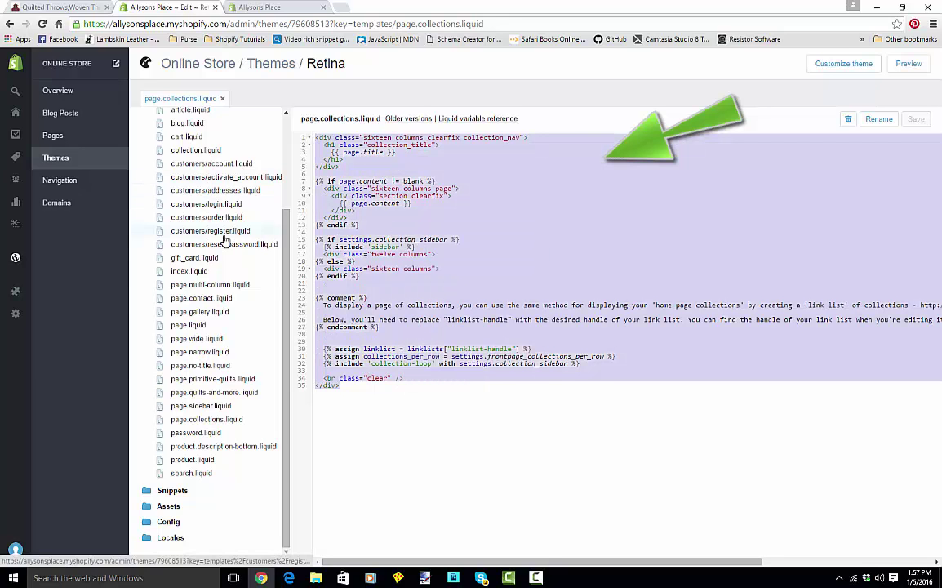
scroll(220, 225, up, 3)
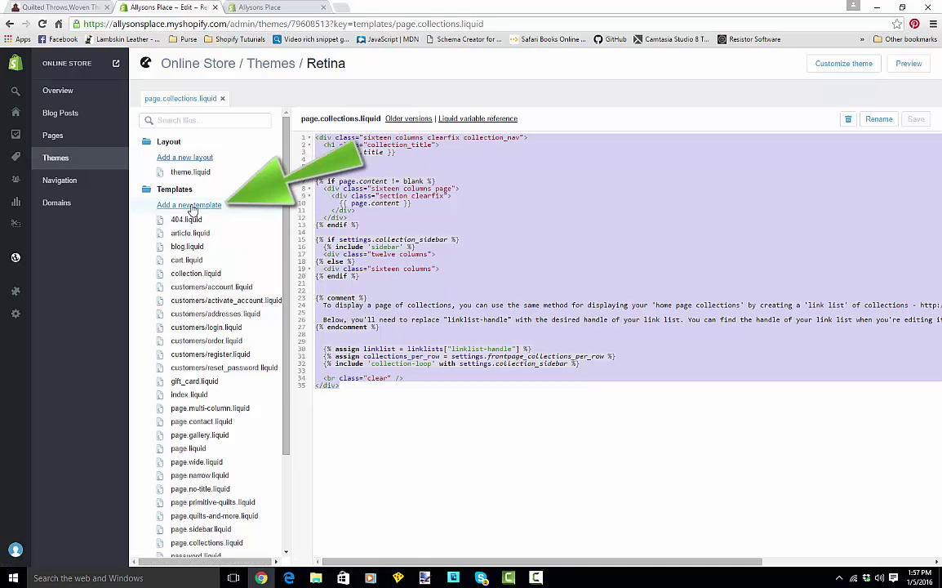
- Add a page-type template named throw-collections, producing page.throw-collections.liquid
click(190, 206)
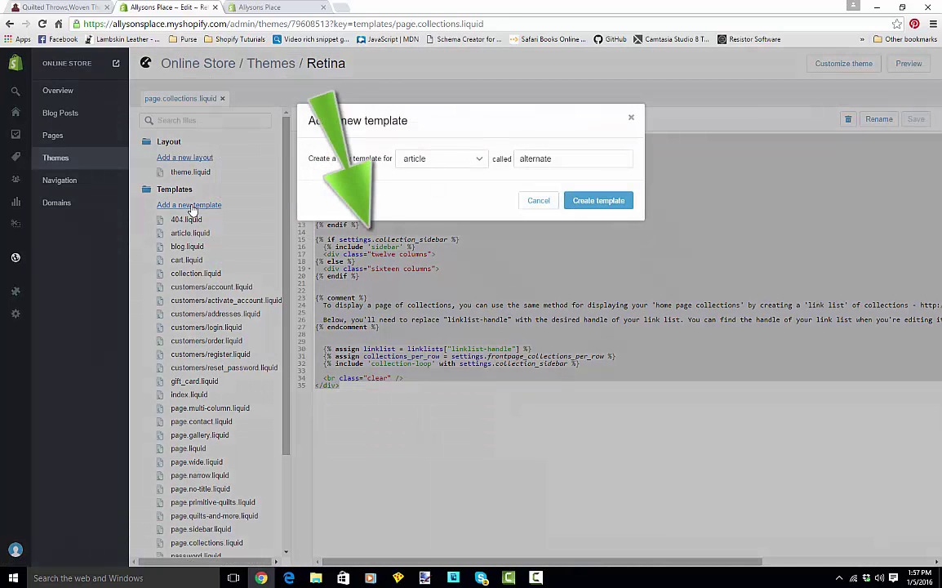
click(474, 159)
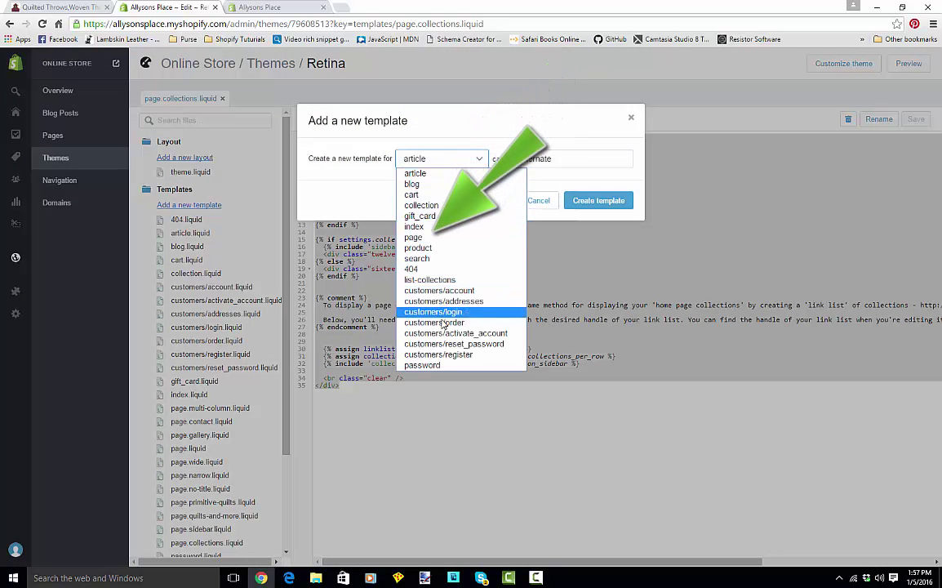
click(445, 237)
drag(563, 159, 486, 157)
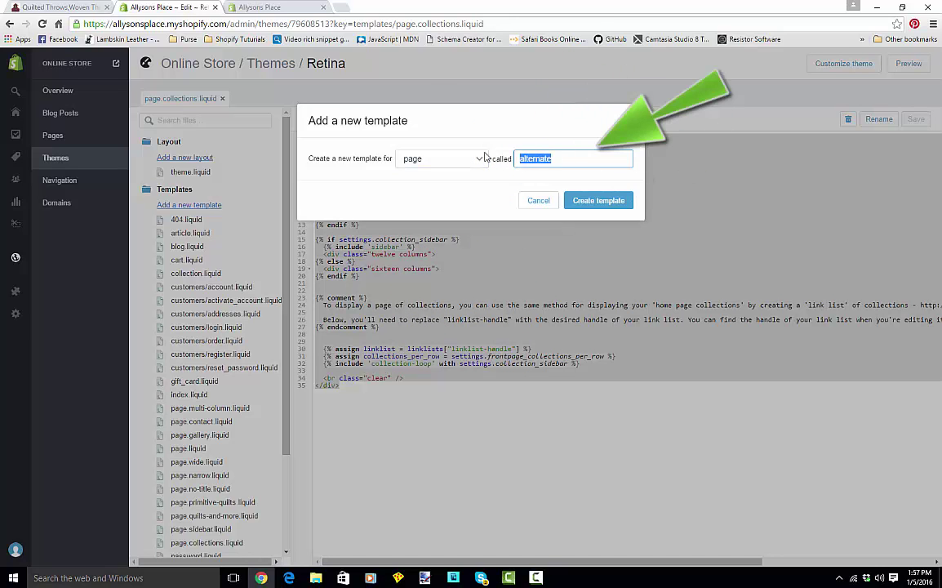
text(throw-collections)
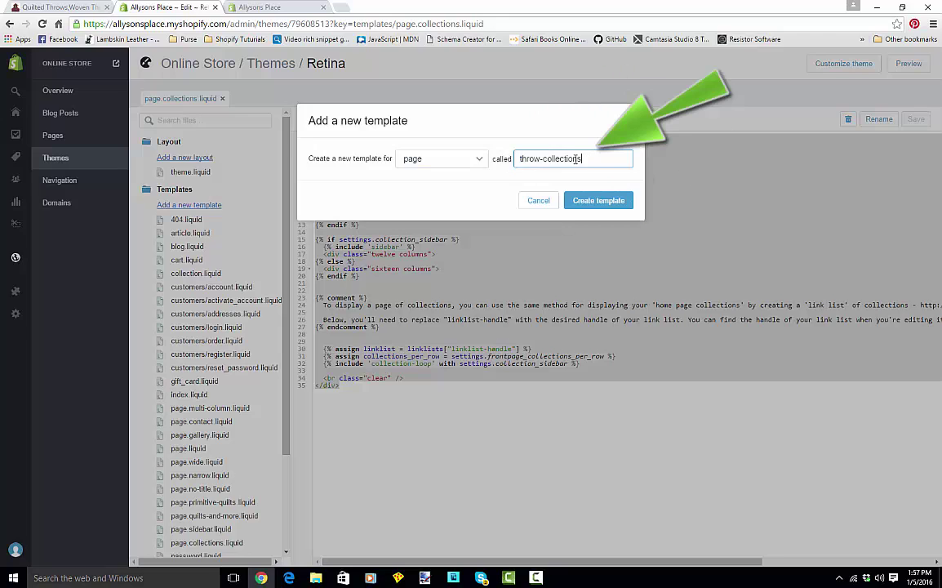
right_click(538, 159)
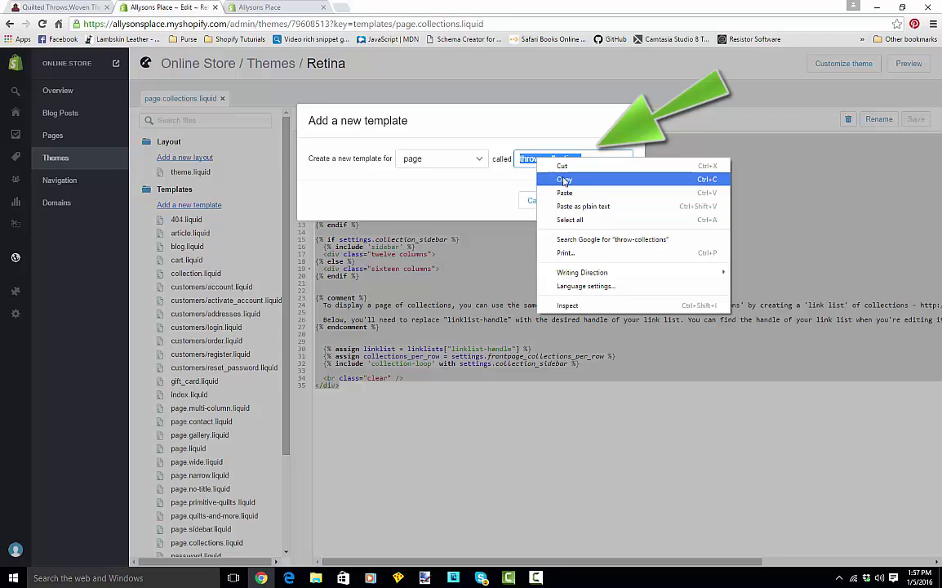
click(565, 181)
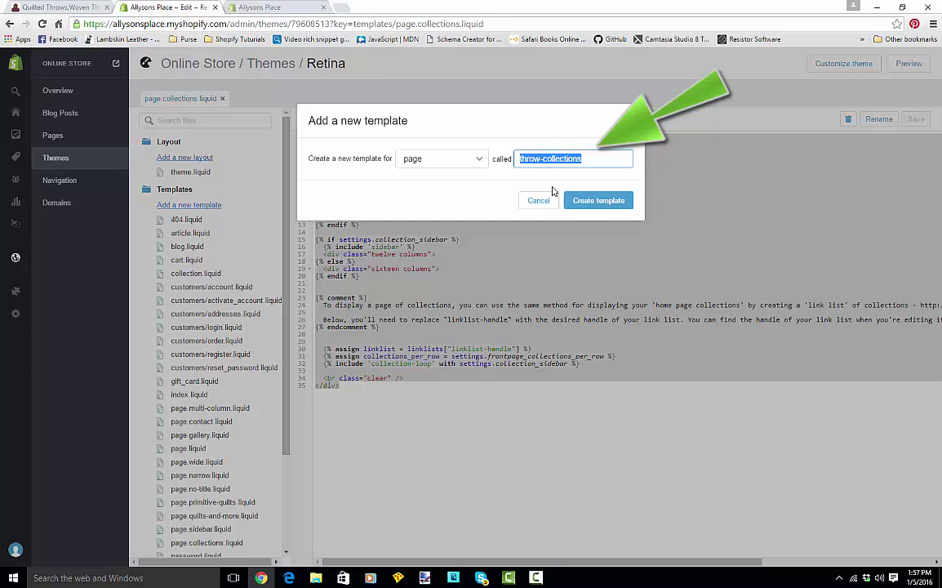
click(593, 203)
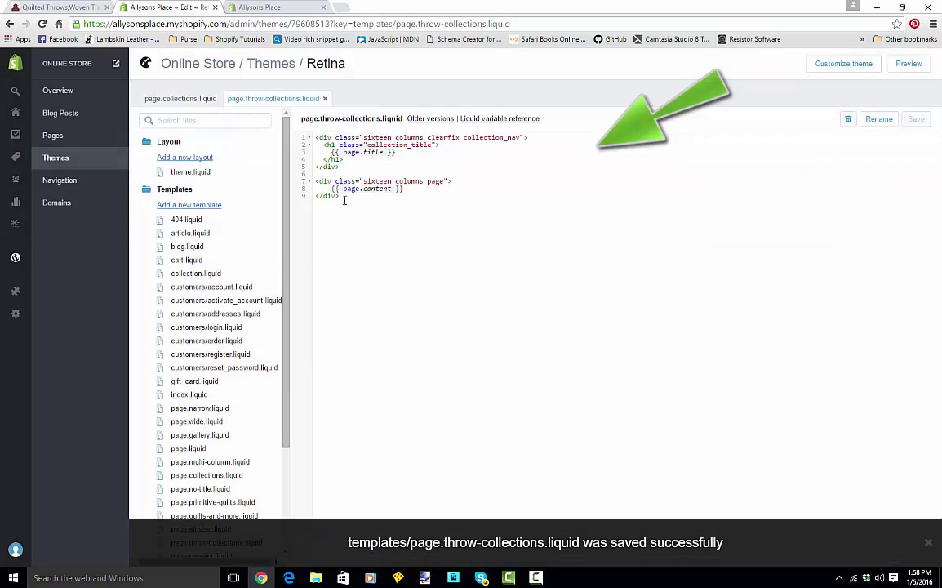
- Replace the new template's starter code with the full page.collections.liquid code
drag(345, 200, 310, 136)
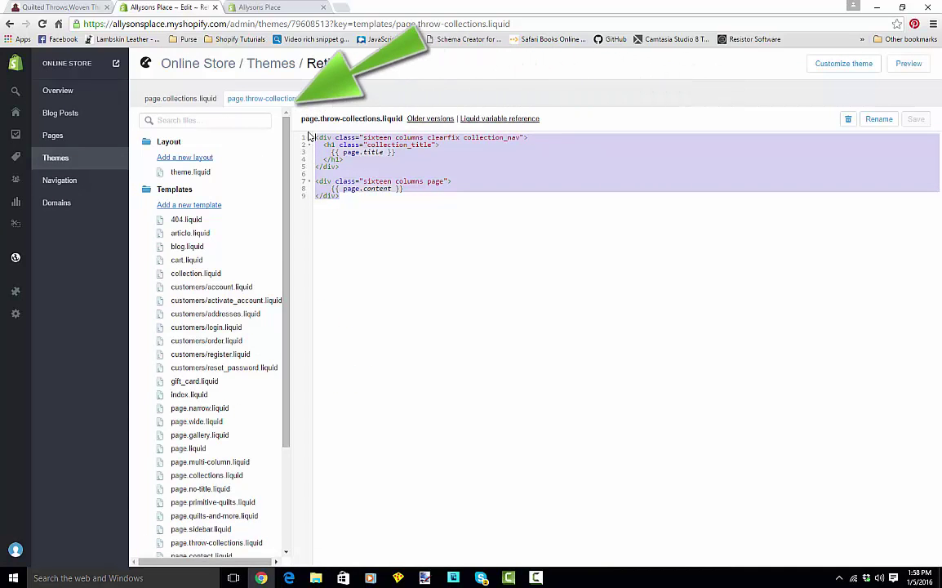
key(Delete)
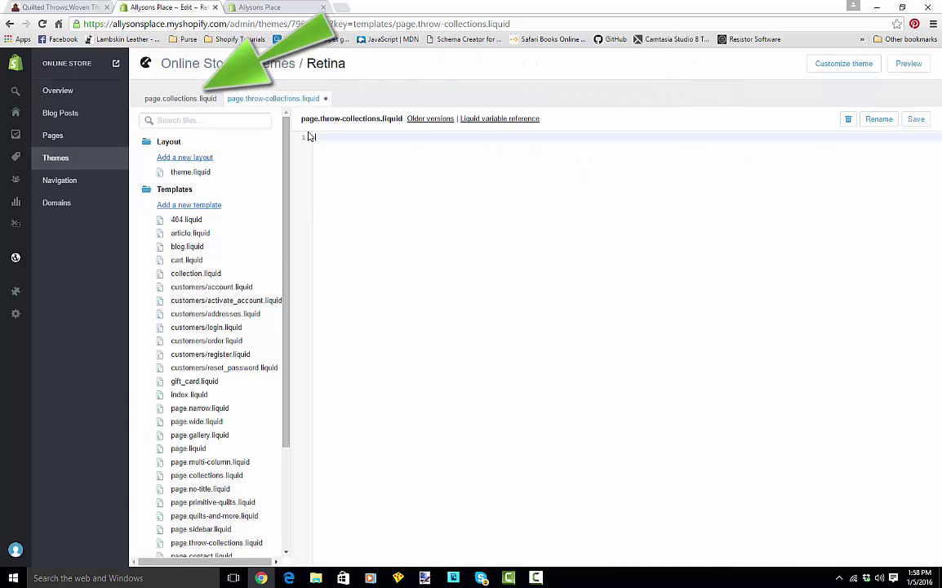
click(182, 99)
key(ctrl+a)
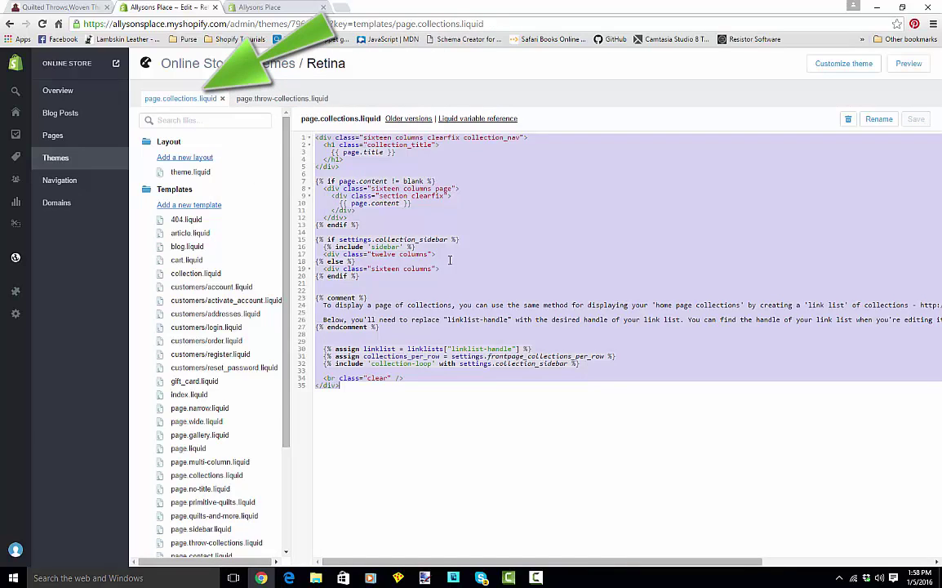
right_click(416, 207)
click(433, 222)
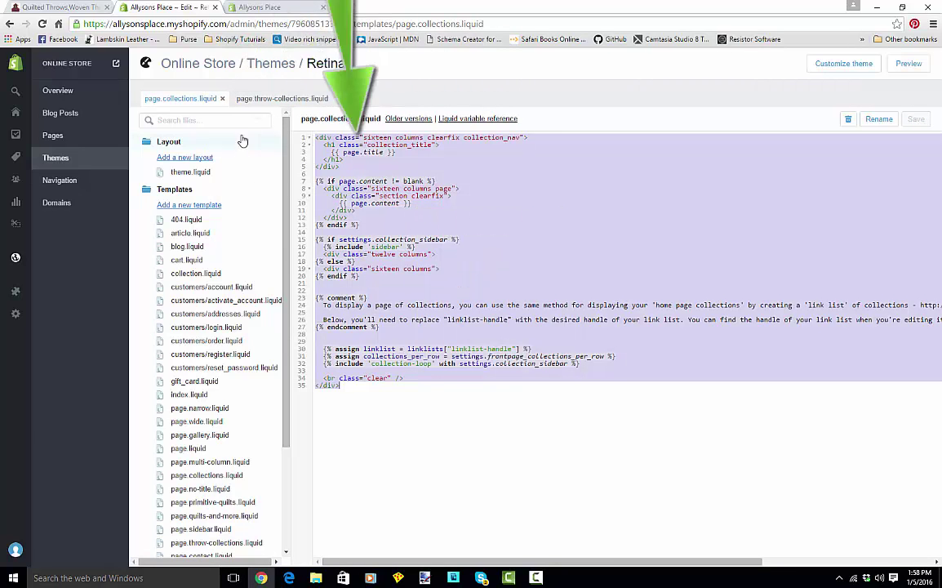
click(260, 98)
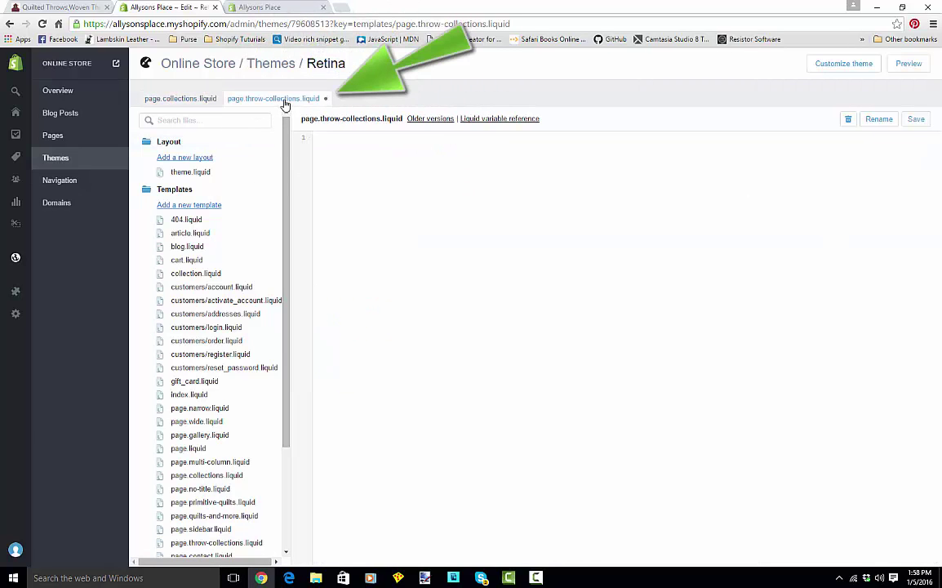
right_click(334, 144)
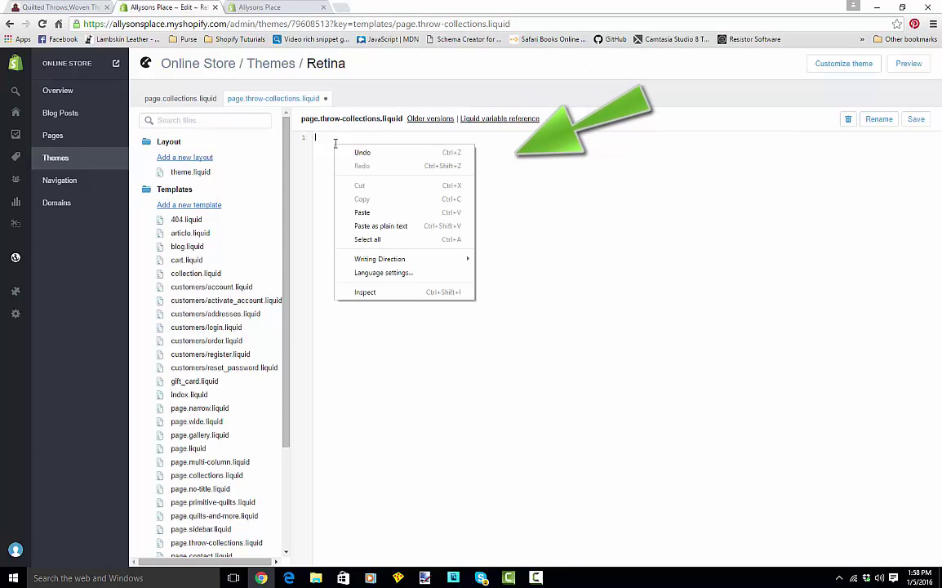
click(360, 213)
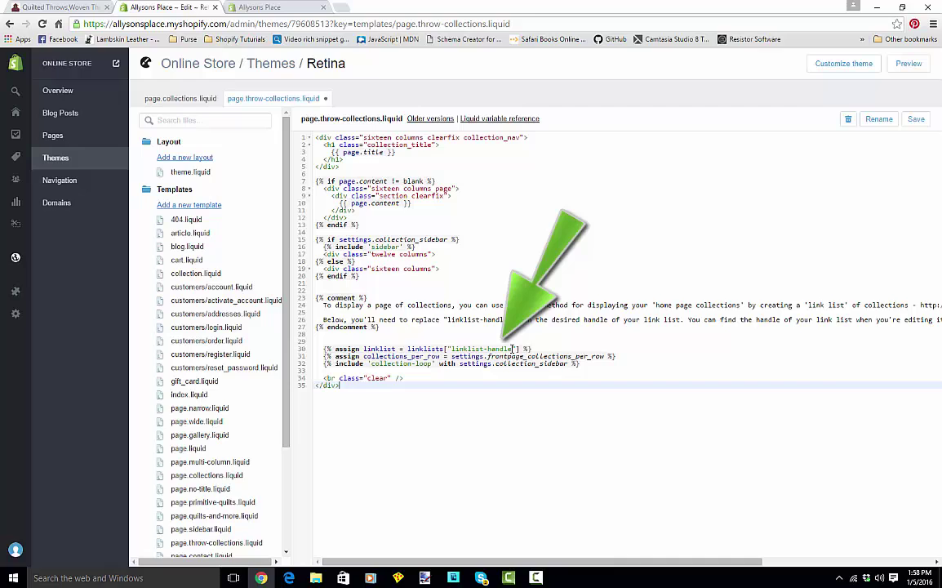
- Change line 30's link list handle to throw-collections and save the template
drag(513, 348, 453, 348)
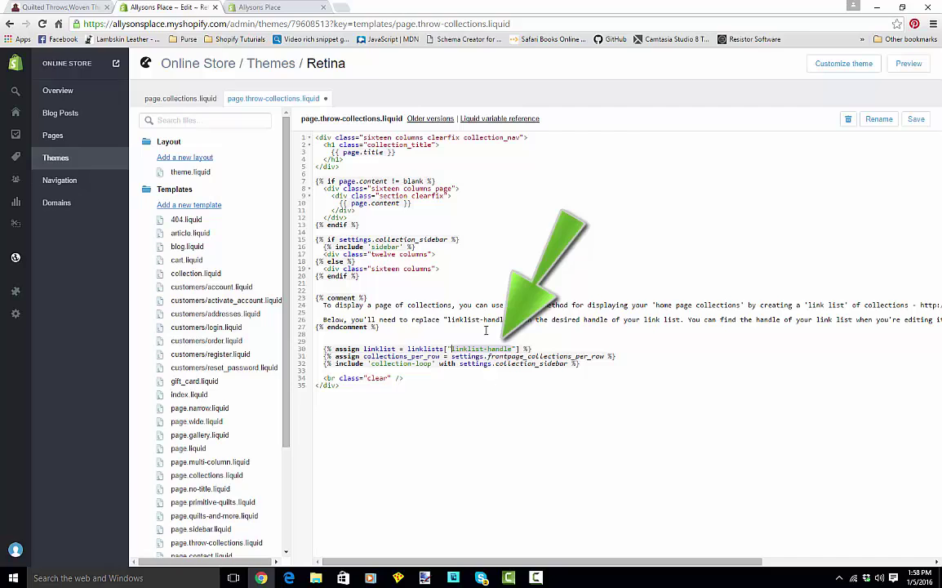
text(th)
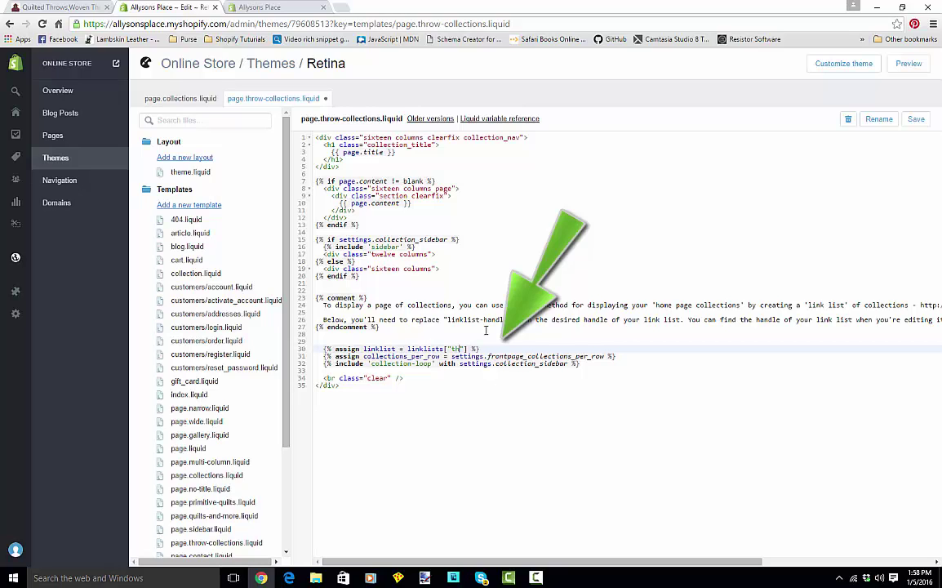
text(rows)
text(-)
text(c)
key(BackSpace)
key(BackSpace)
key(BackSpace)
text(-c)
text(ollectio)
text(ns)
click(916, 122)
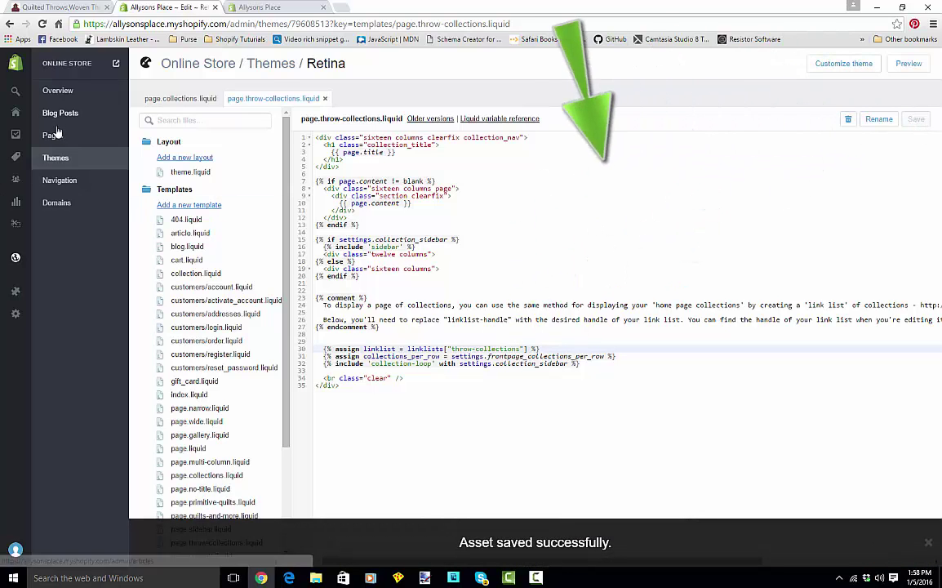
click(52, 136)
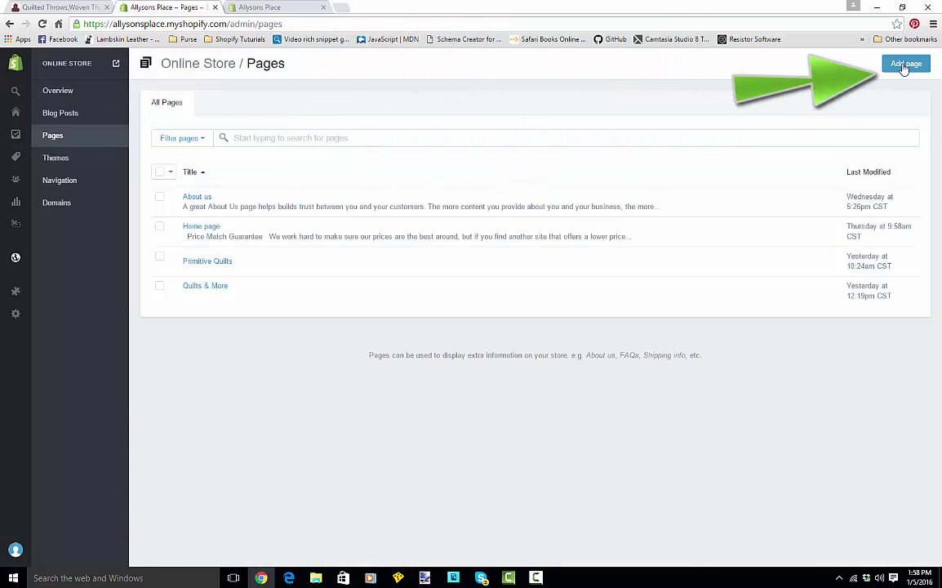
- Create the Throw Collections page and save it with the page.throw-collections template
click(901, 66)
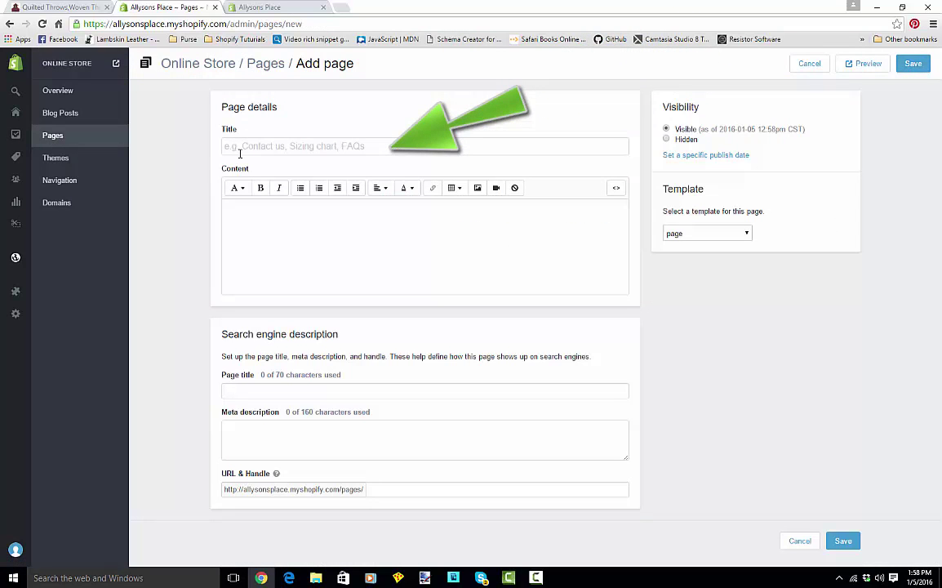
click(244, 147)
text(Th)
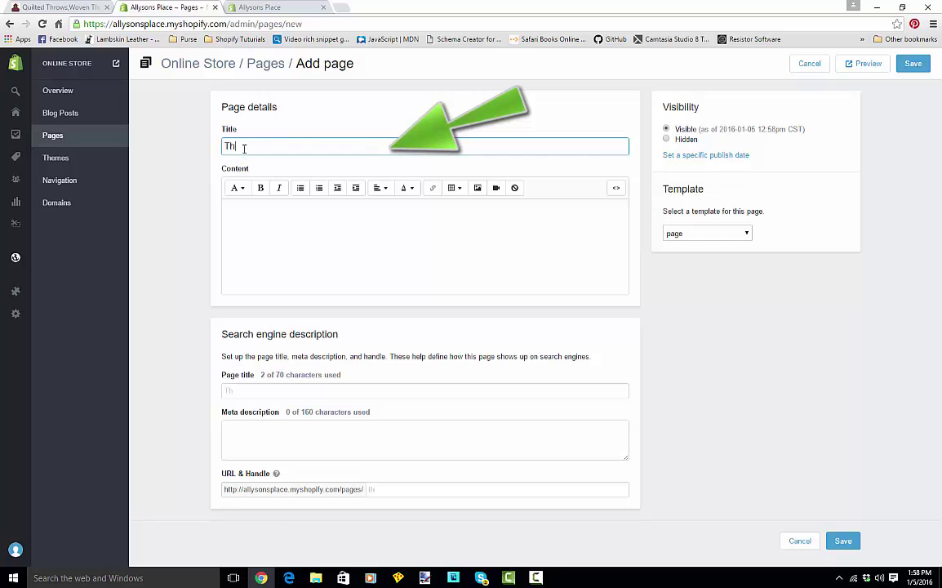
text(row Co)
text(llect)
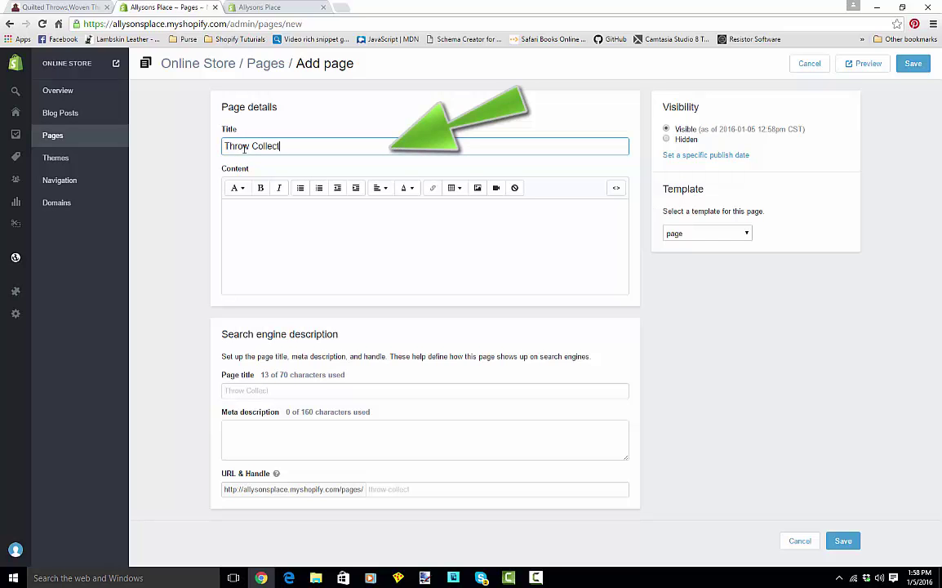
text(ions)
click(915, 67)
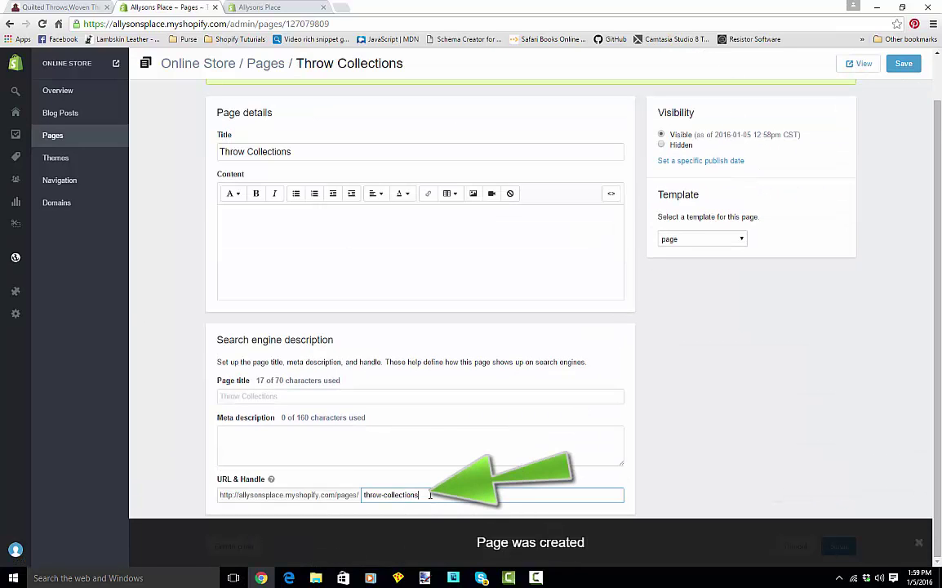
drag(418, 497, 351, 496)
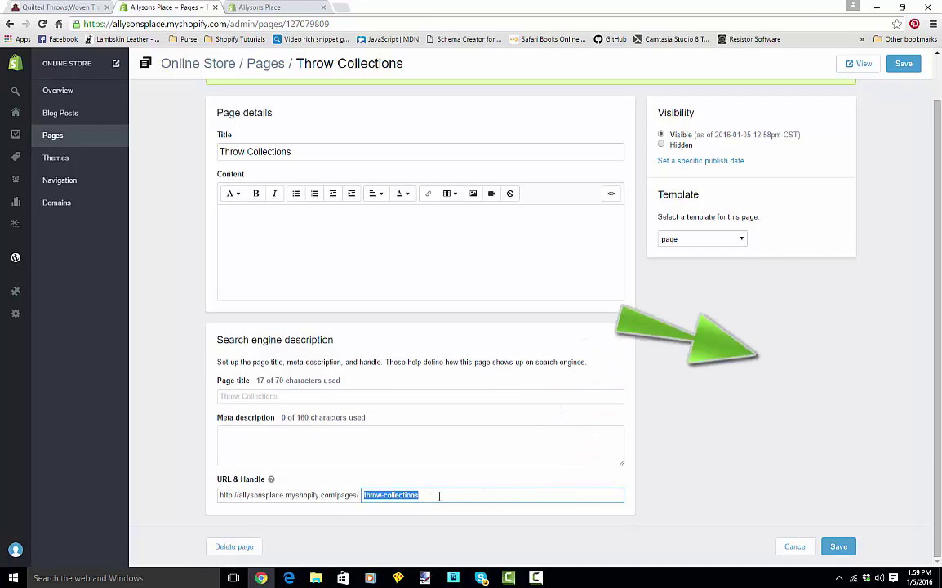
click(731, 240)
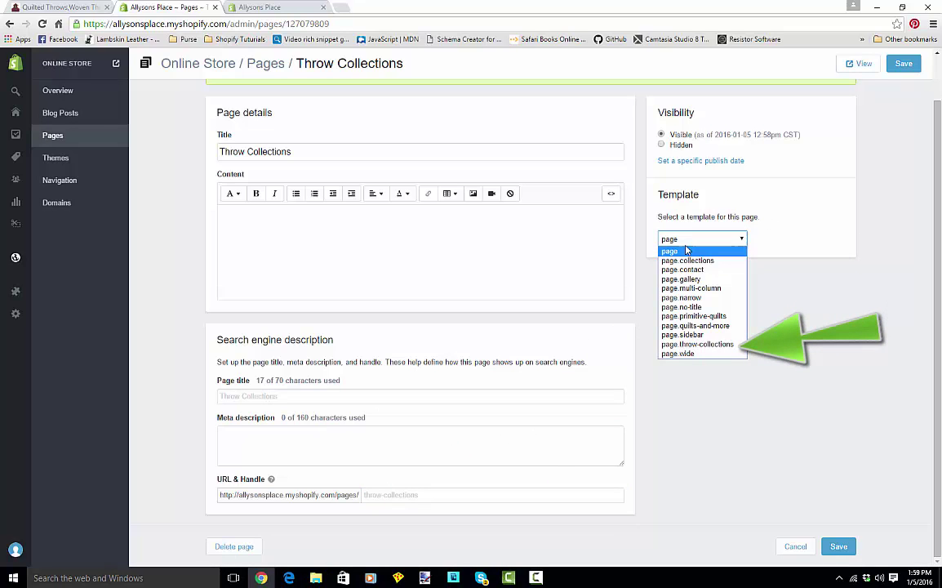
click(692, 343)
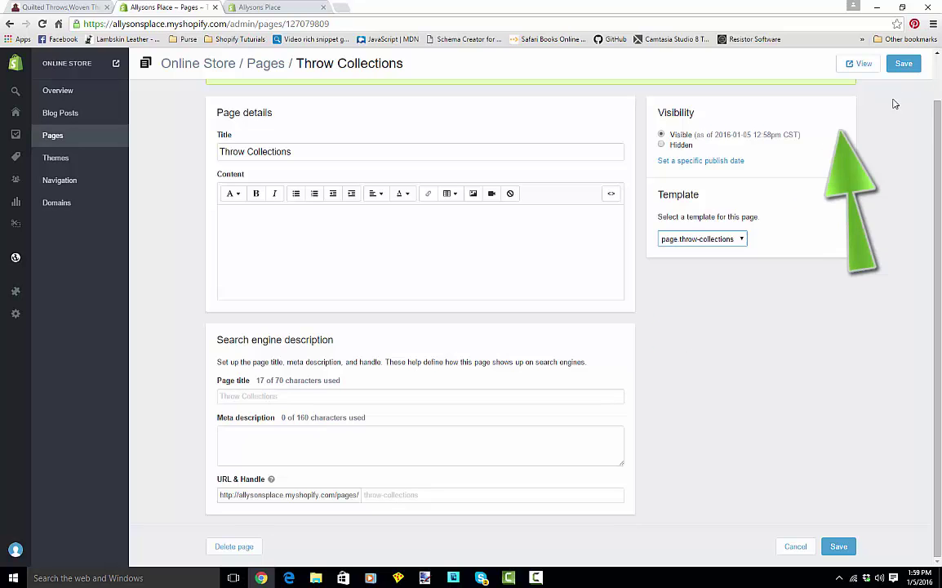
click(904, 66)
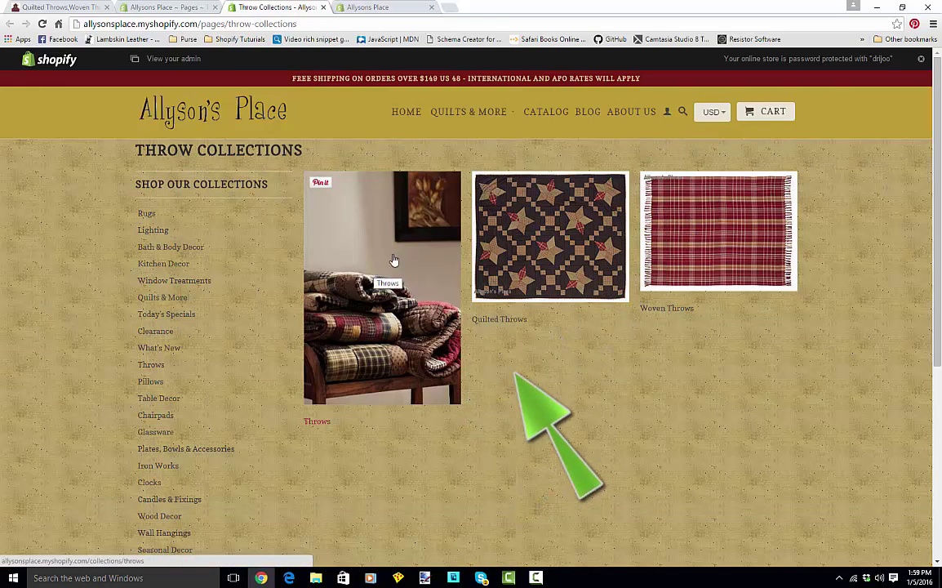
click(721, 243)
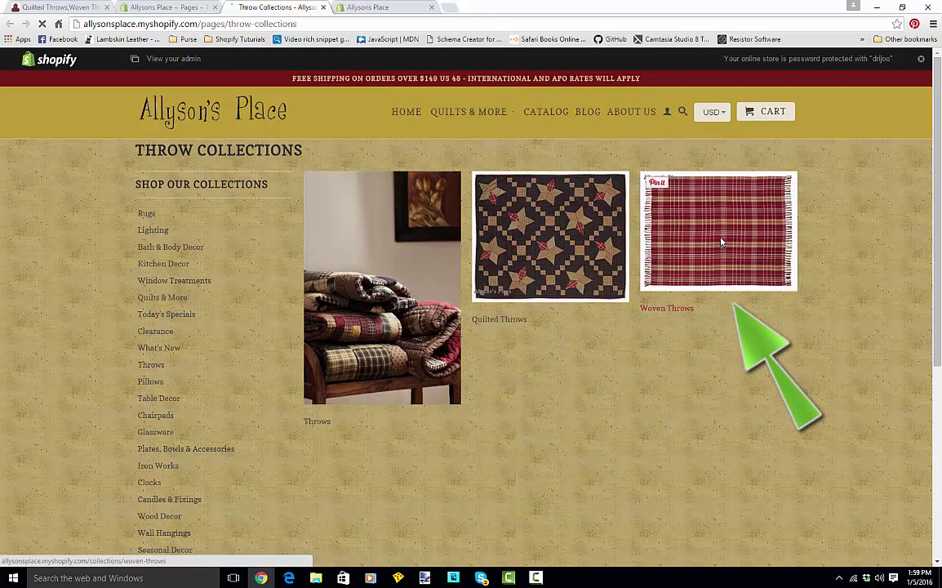
click(6, 23)
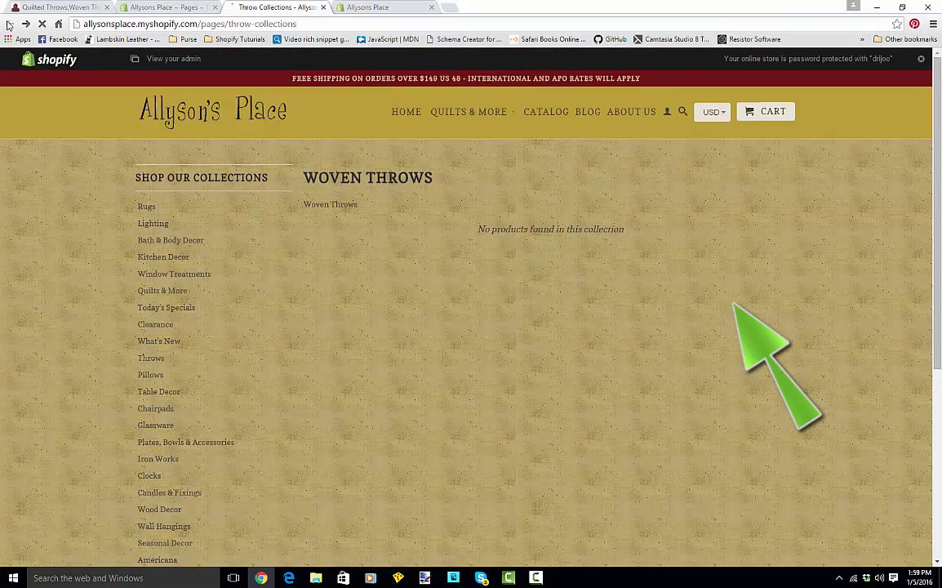
click(500, 238)
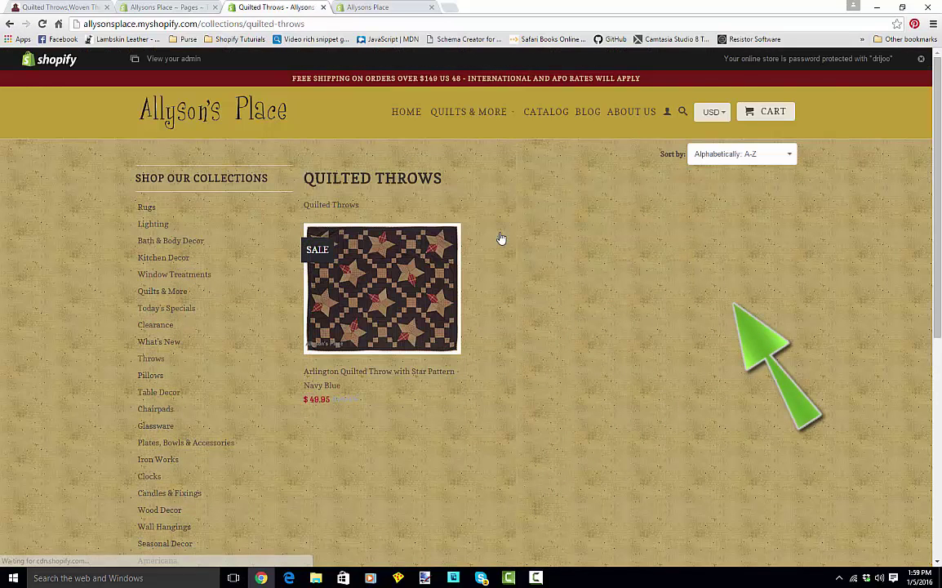
click(10, 23)
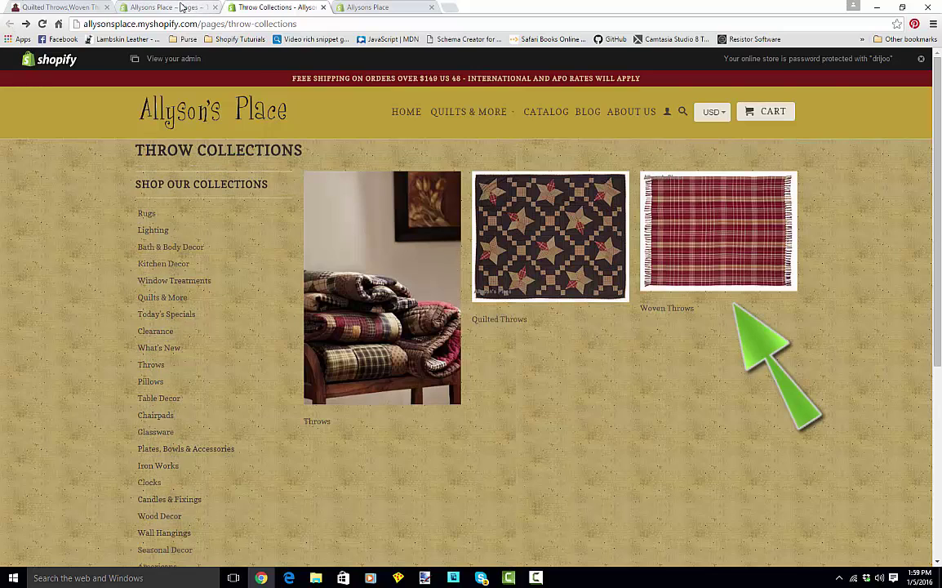
click(183, 8)
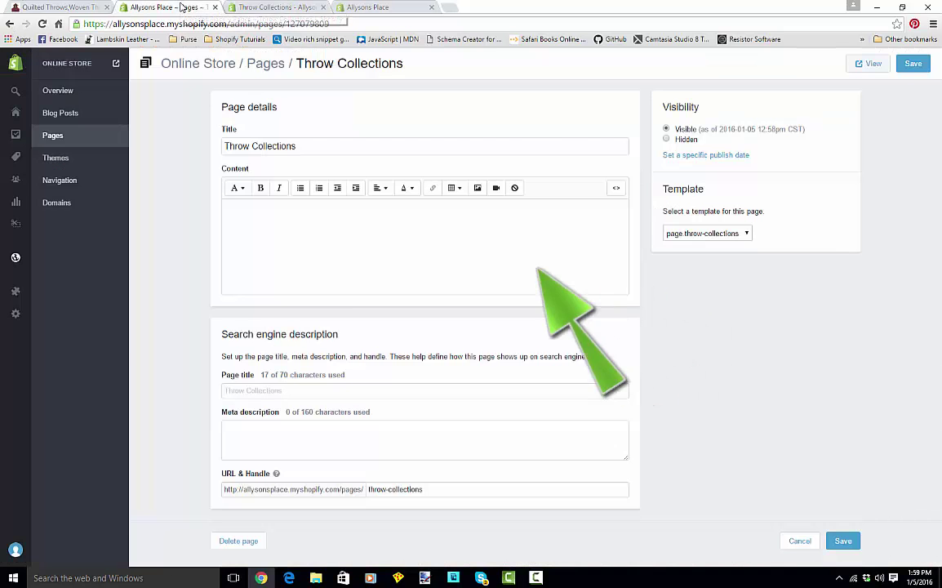
- Open the Shop Our Collections menu settings, checking the live page's collections sidebar
click(59, 181)
click(278, 8)
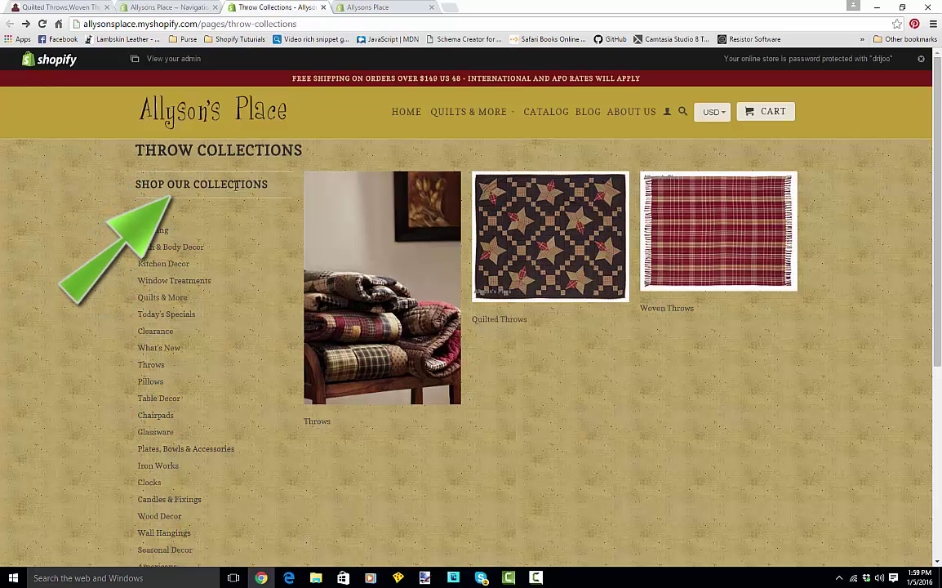
click(172, 8)
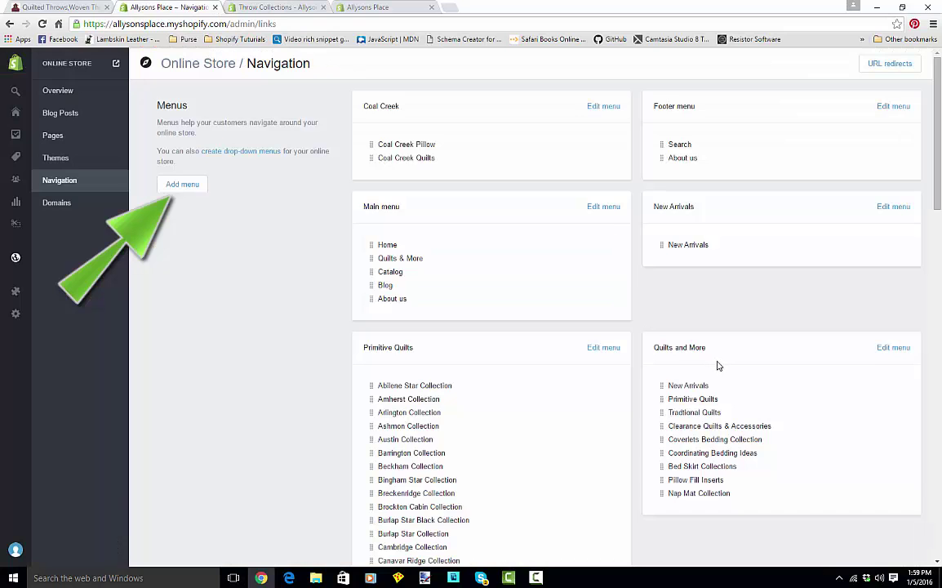
scroll(717, 366, down, 3)
scroll(718, 365, down, 2)
scroll(717, 365, down, 4)
scroll(718, 366, down, 3)
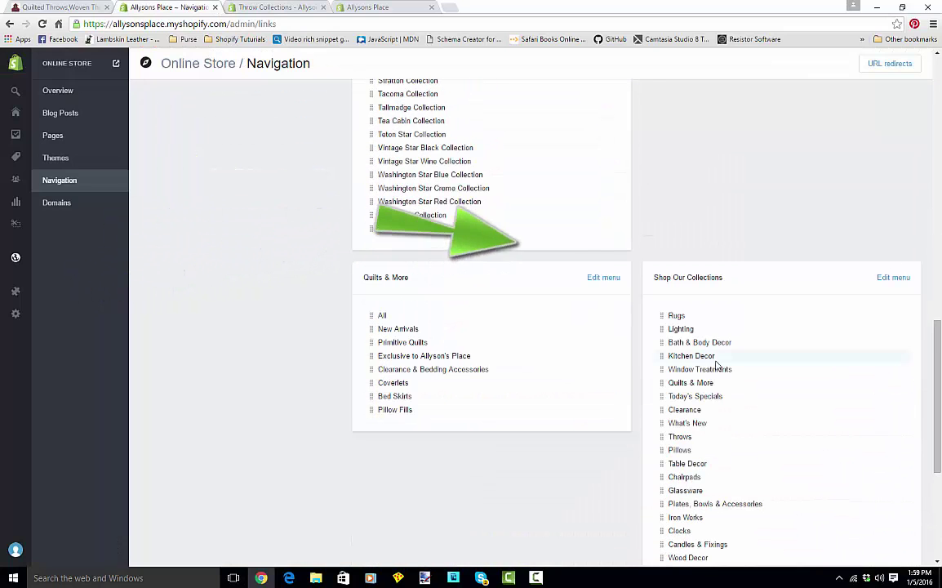
scroll(719, 366, down, 1)
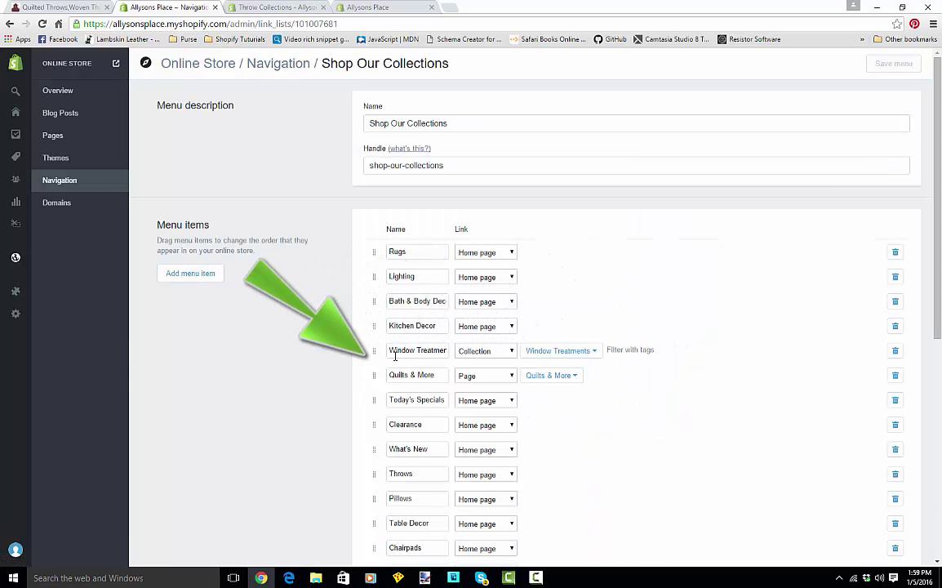
scroll(410, 365, down, 2)
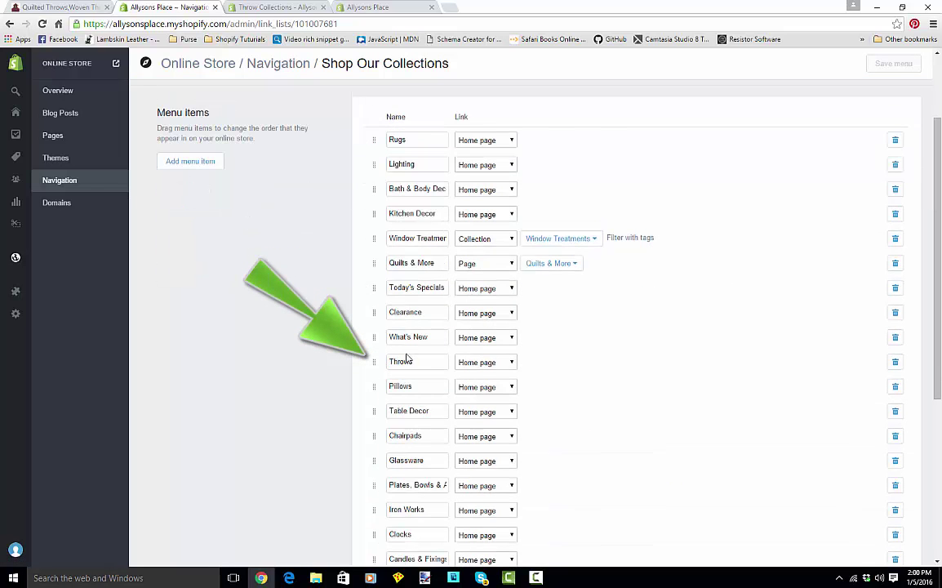
- Link the Throws item to the Throw Collections page and save the menu
click(504, 363)
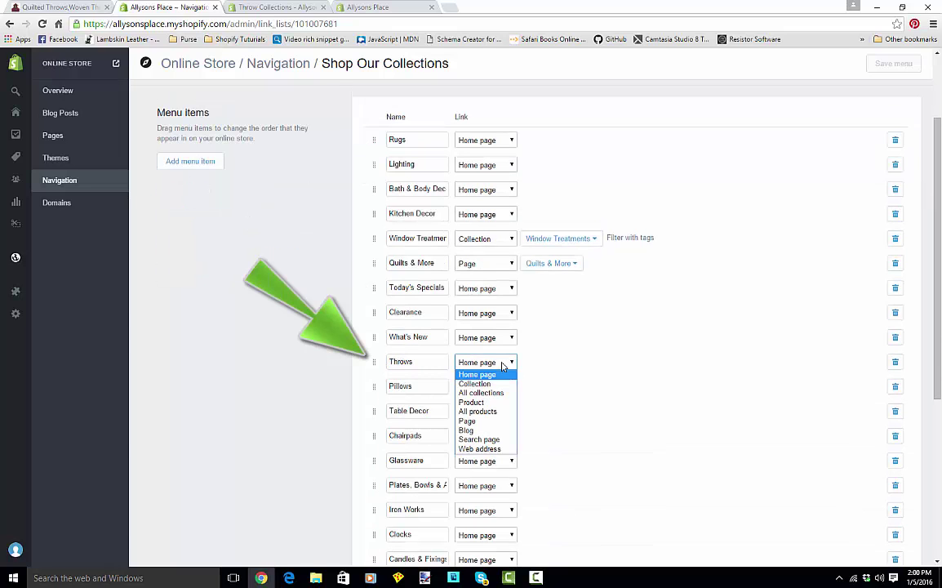
click(495, 421)
click(552, 363)
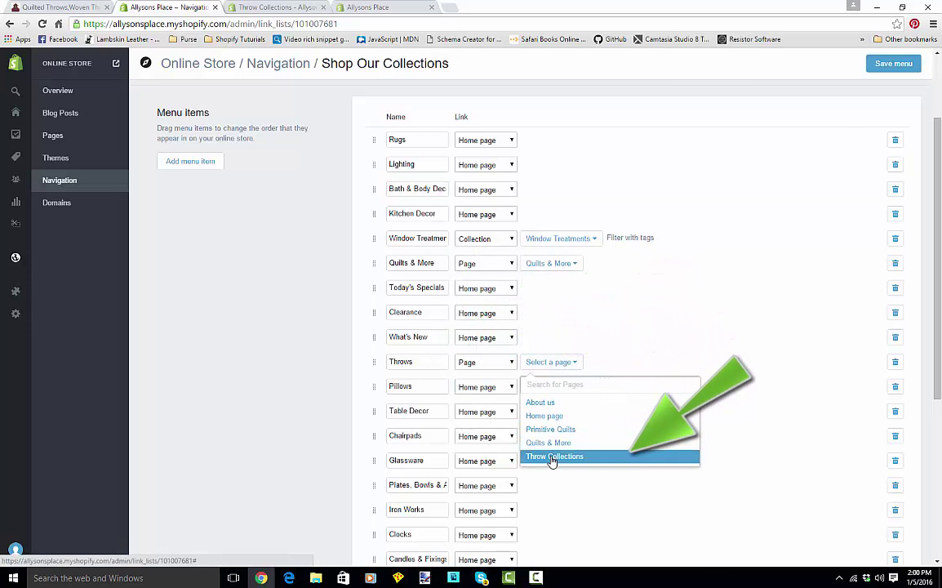
click(552, 456)
click(887, 65)
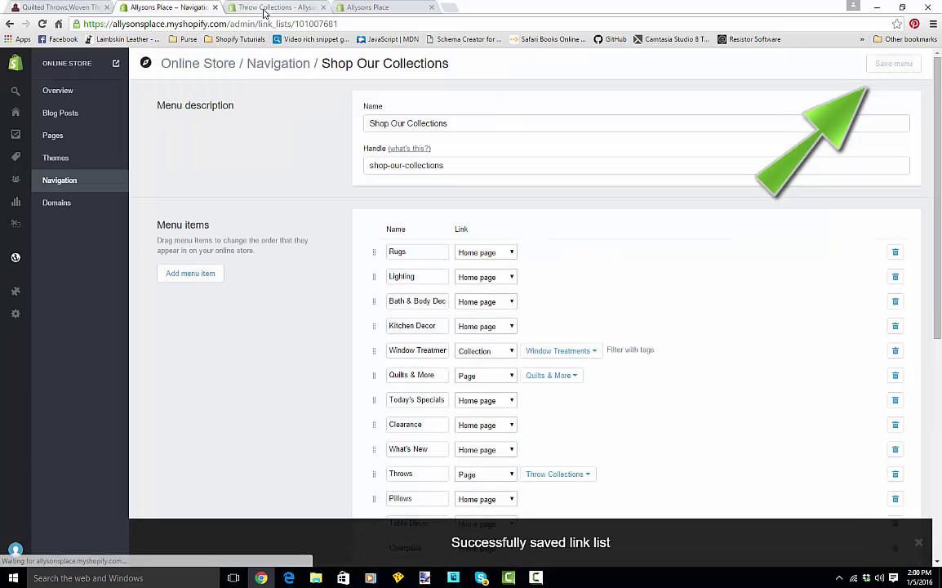
- Reload the live Throw Collections page to see the updated Throws link
click(264, 8)
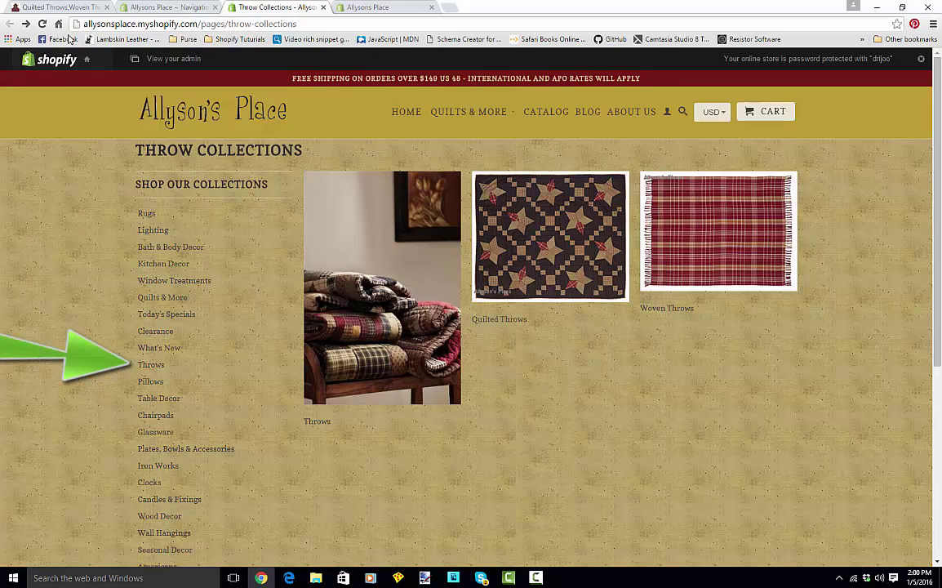
click(42, 24)
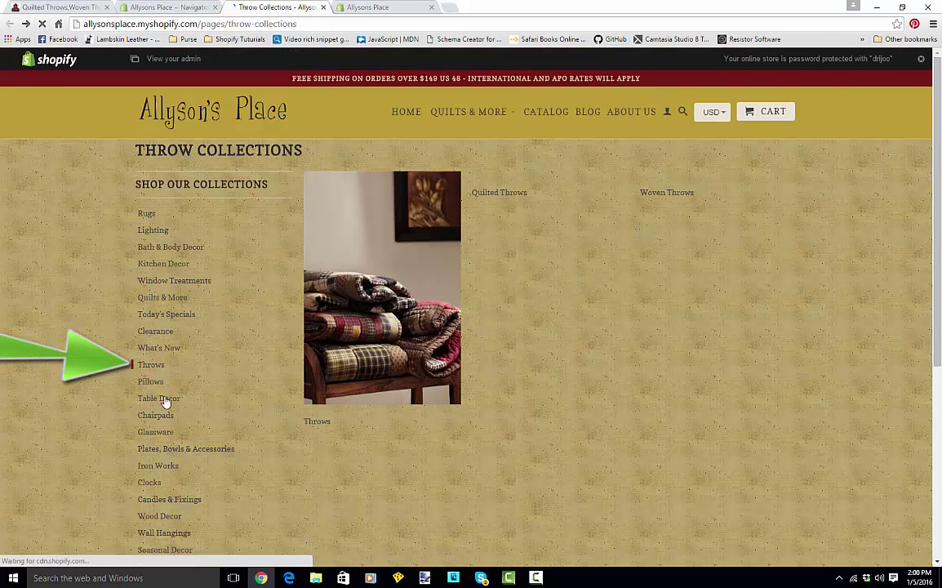